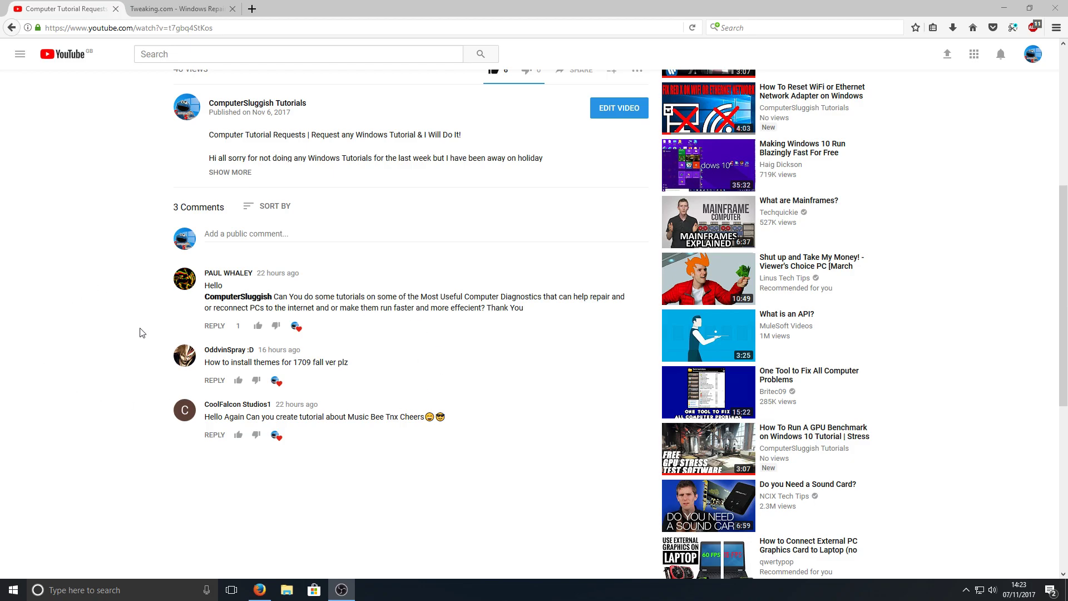
# Step: On the Tweaking.com Windows Repair page, save the installer via Installer Direct Download and launch setup
pyautogui.click(179, 8)
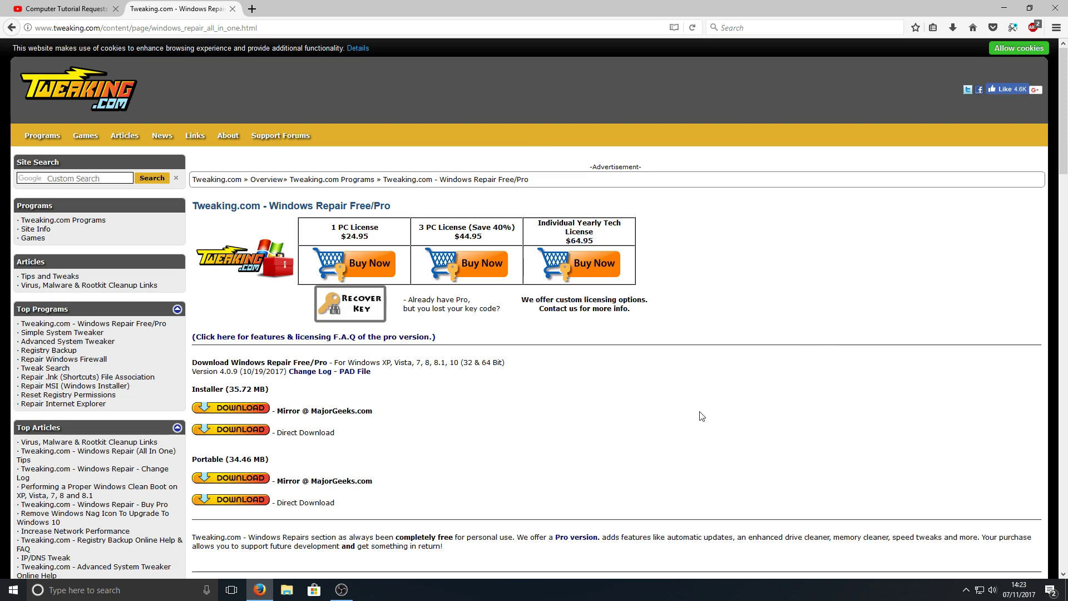
pyautogui.scroll(-2, 695, 411)
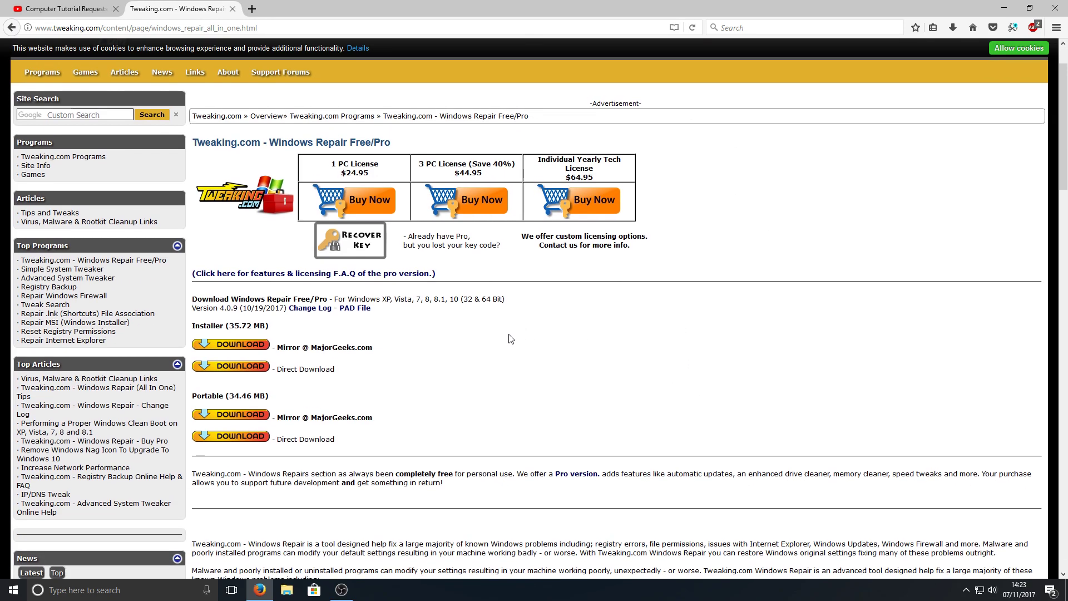
pyautogui.scroll(2, 287, 200)
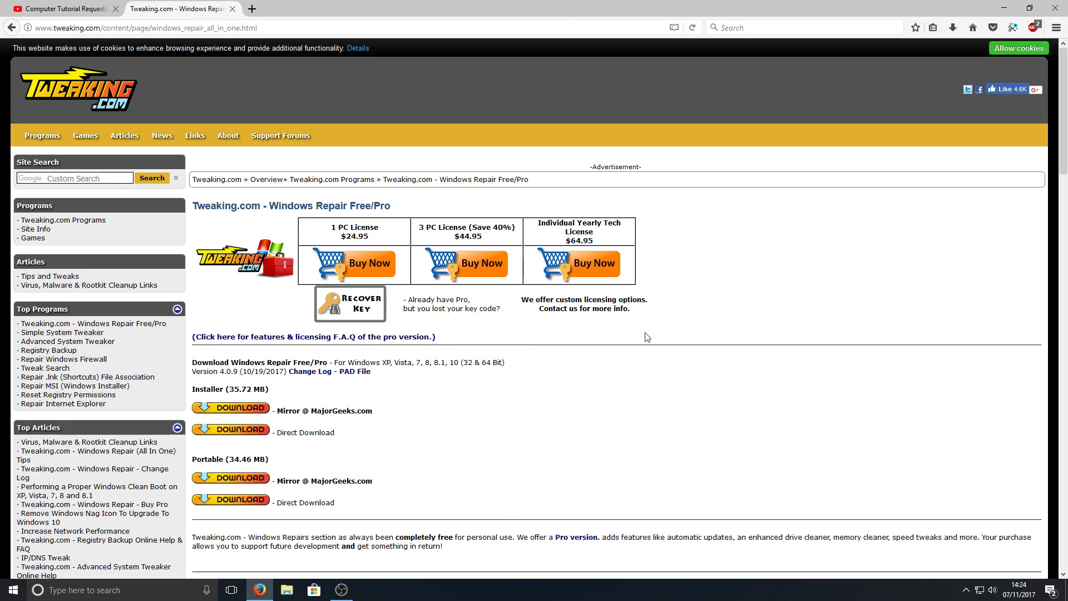
pyautogui.click(247, 433)
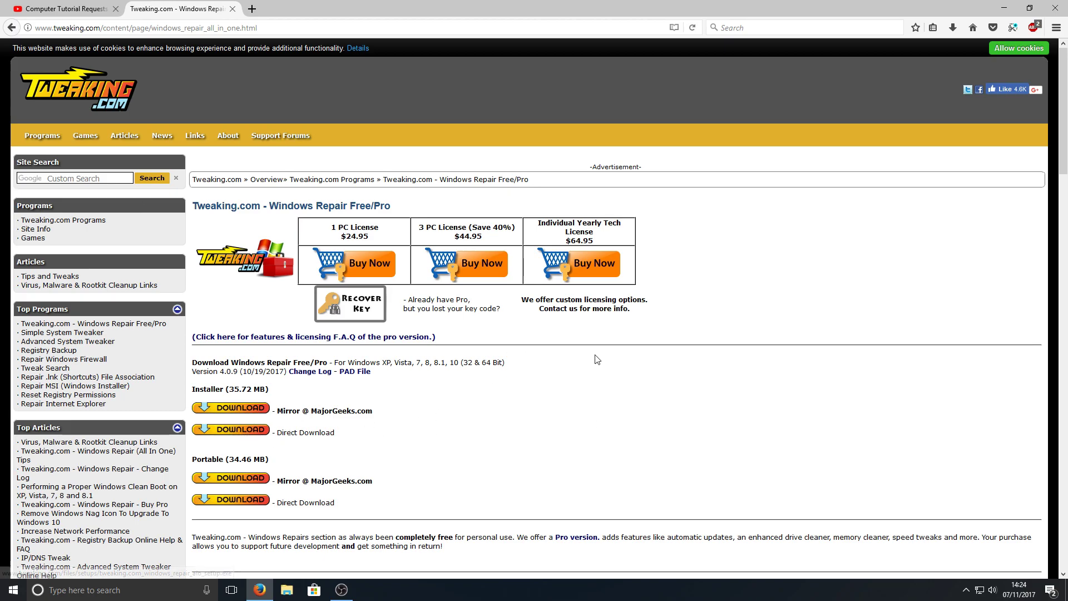
pyautogui.click(529, 266)
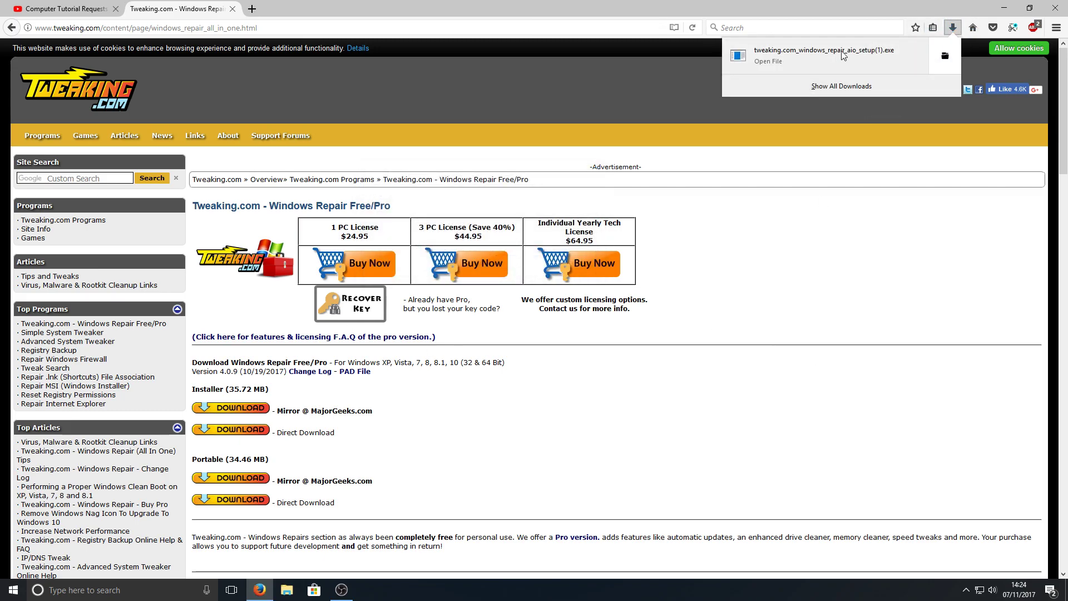
pyautogui.click(1004, 8)
# Step: Install Windows Repair with the default installation and shortcut folders, keeping the desktop icon
pyautogui.click(588, 393)
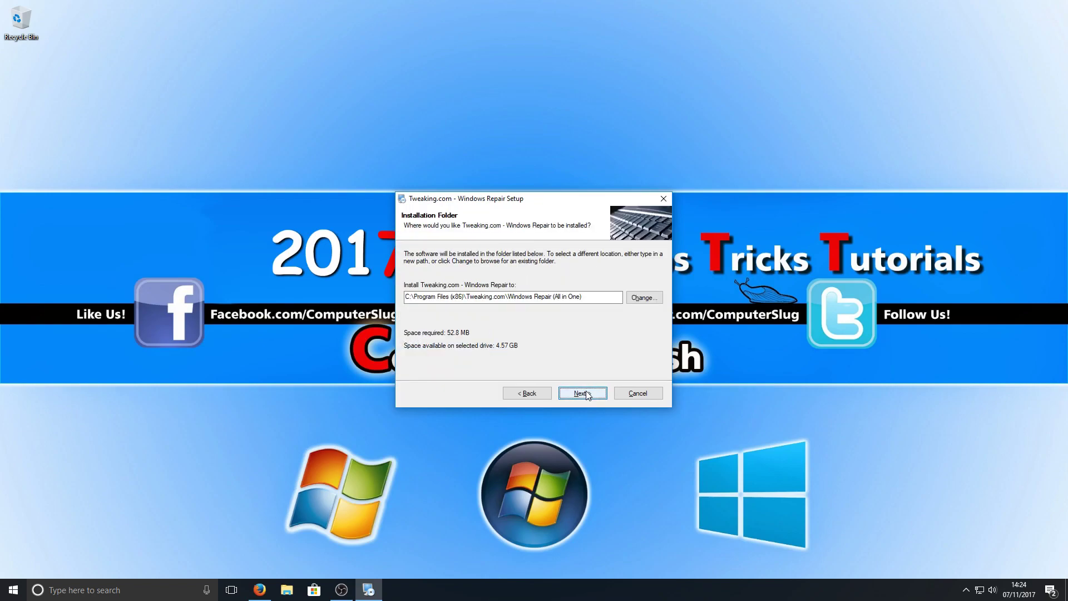
pyautogui.click(586, 394)
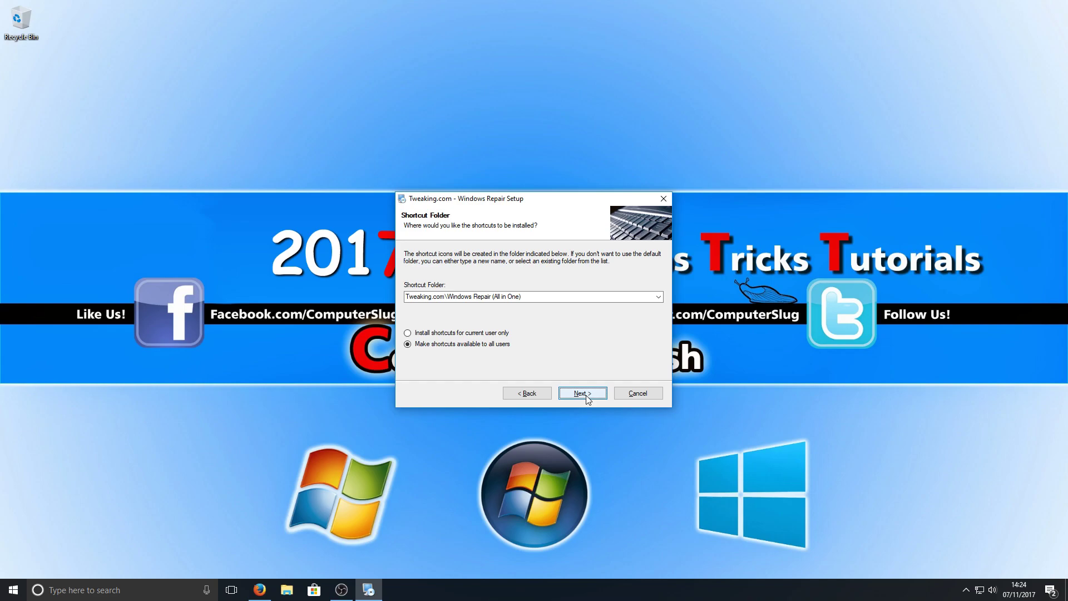
pyautogui.click(587, 394)
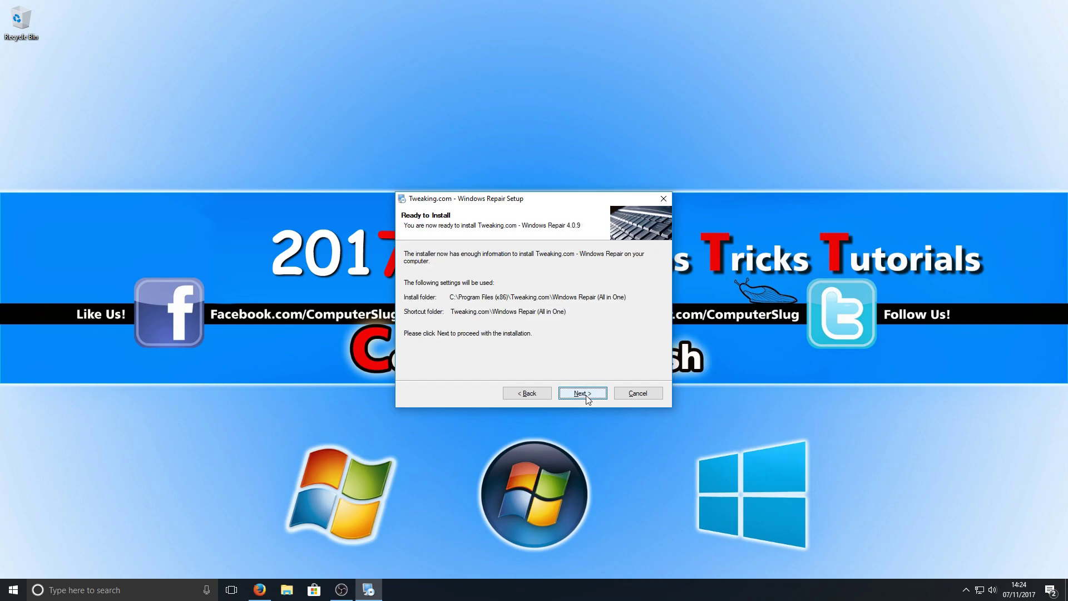
pyautogui.click(584, 393)
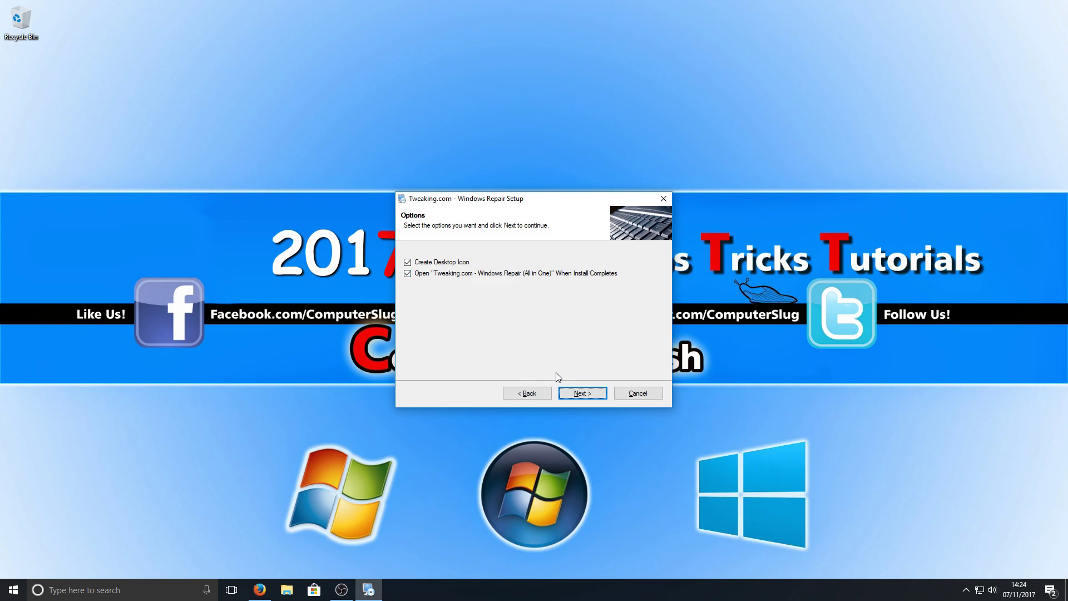
pyautogui.click(594, 398)
pyautogui.click(591, 395)
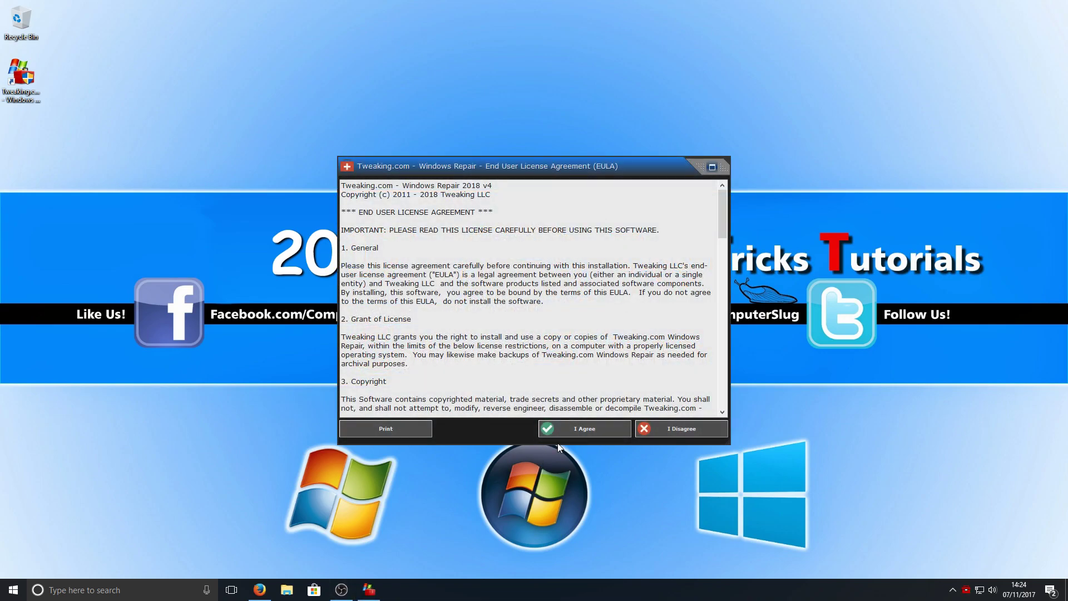
# Step: Accept the EULA, then view Step 1 (power reset) and Step 2 (optional Pre-Scan)
pyautogui.click(565, 428)
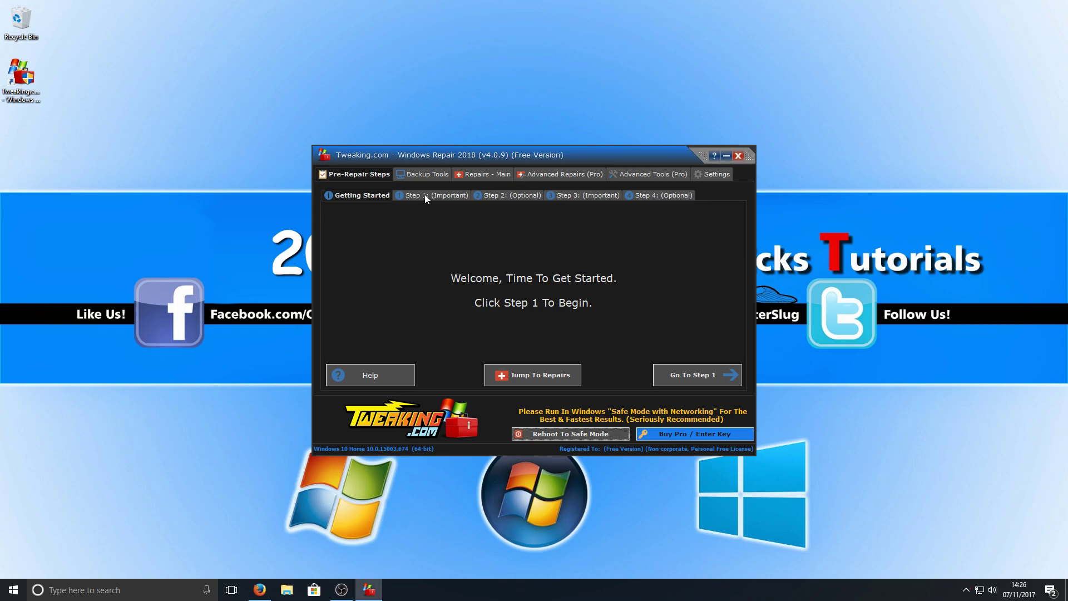
pyautogui.click(426, 197)
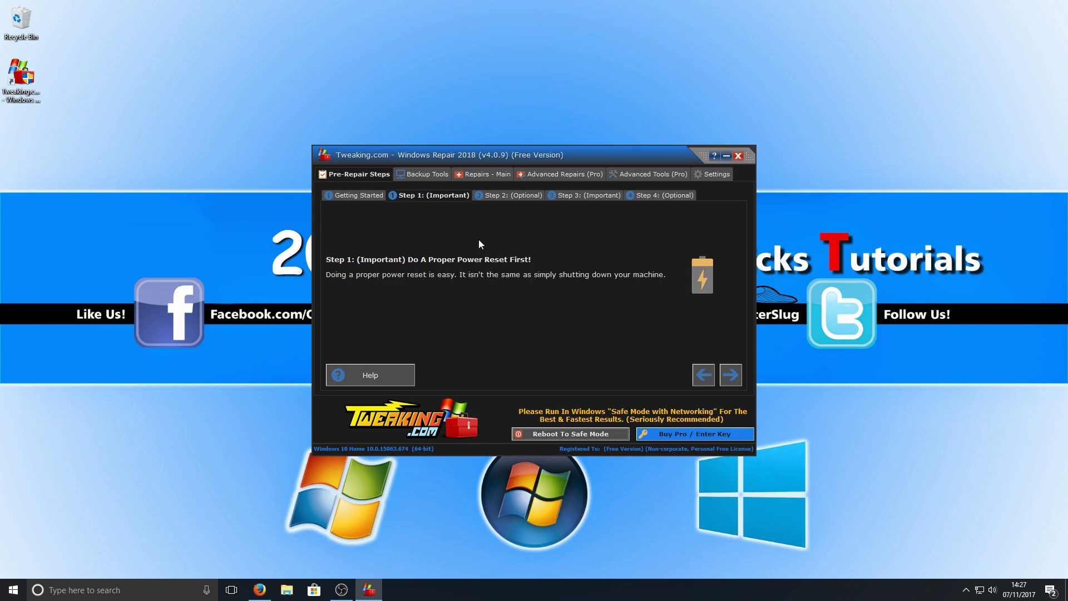
pyautogui.click(514, 196)
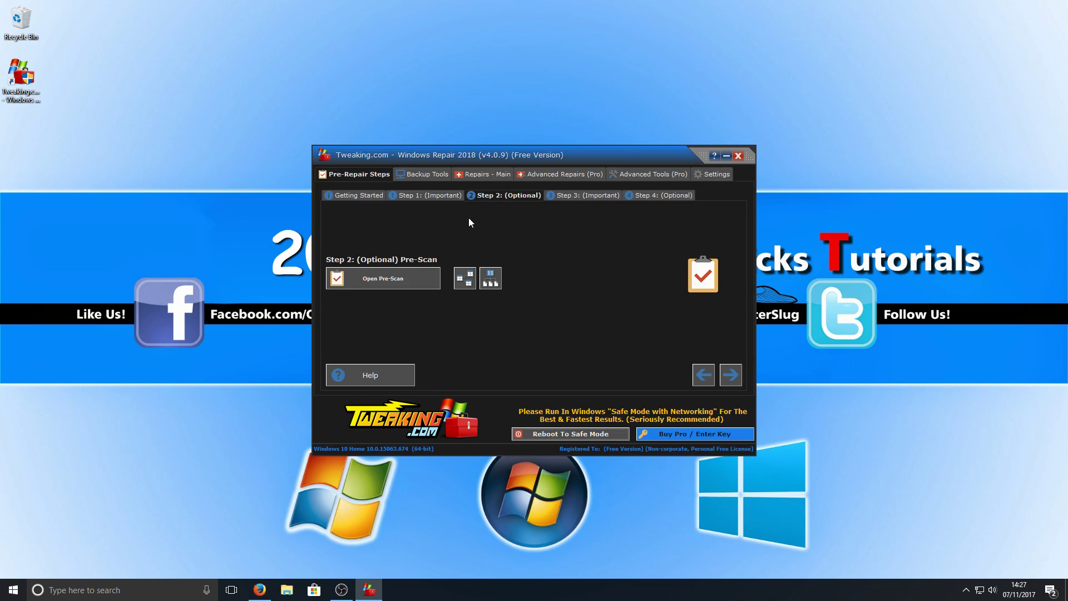
pyautogui.click(383, 281)
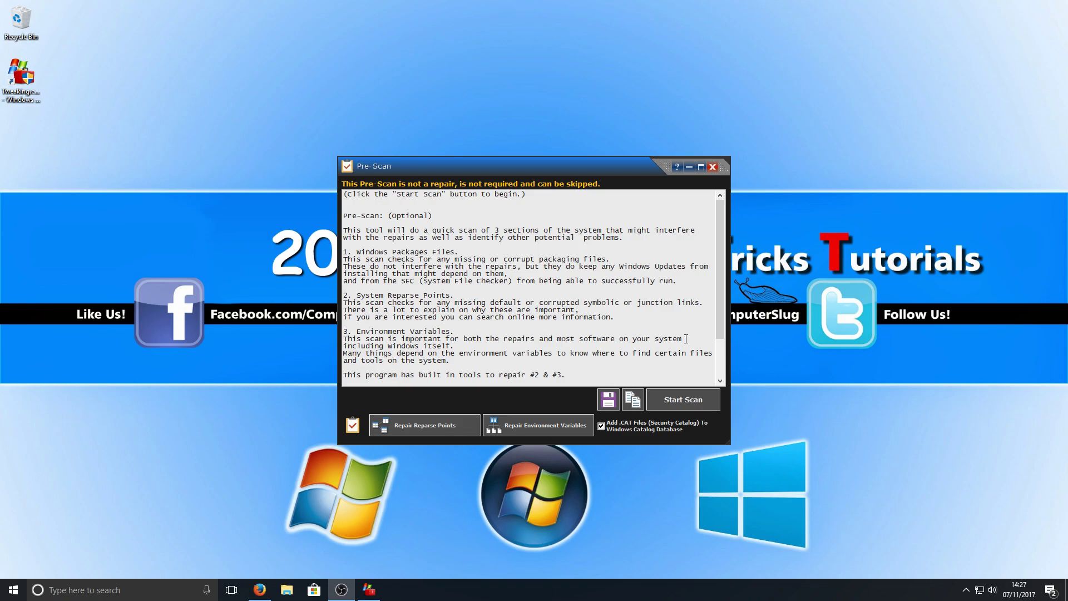
pyautogui.click(713, 167)
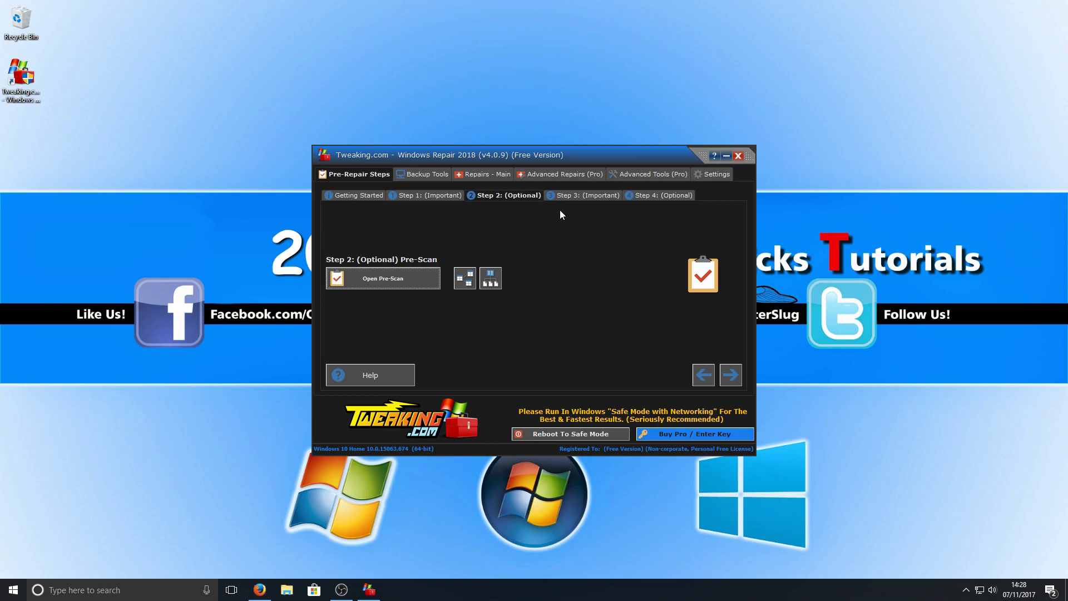
# Step: Move through the file system check and system file check steps to the Backup Tools page
pyautogui.click(588, 196)
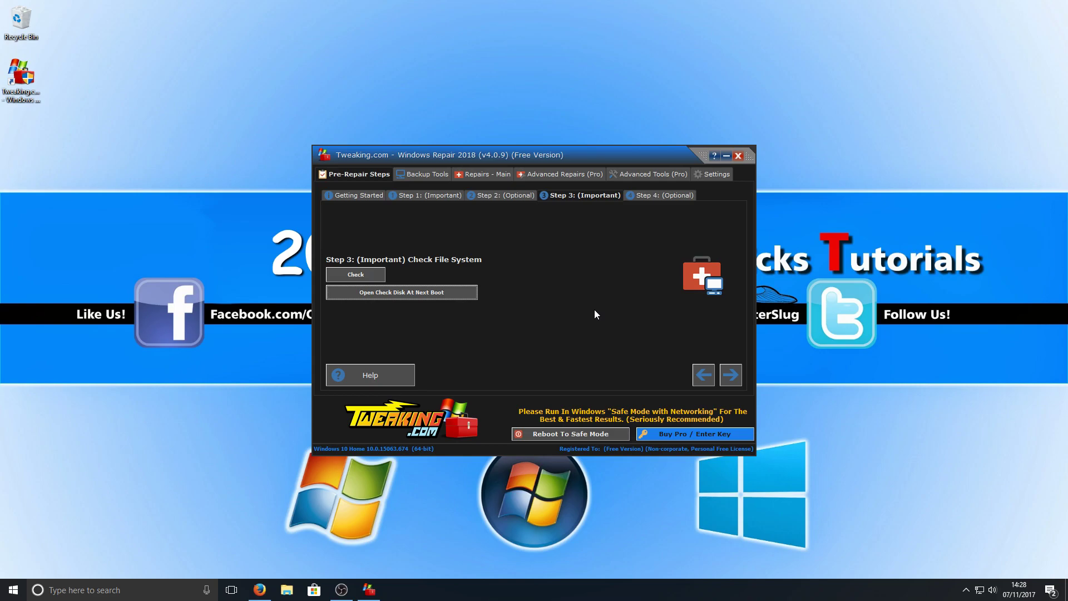
pyautogui.click(663, 193)
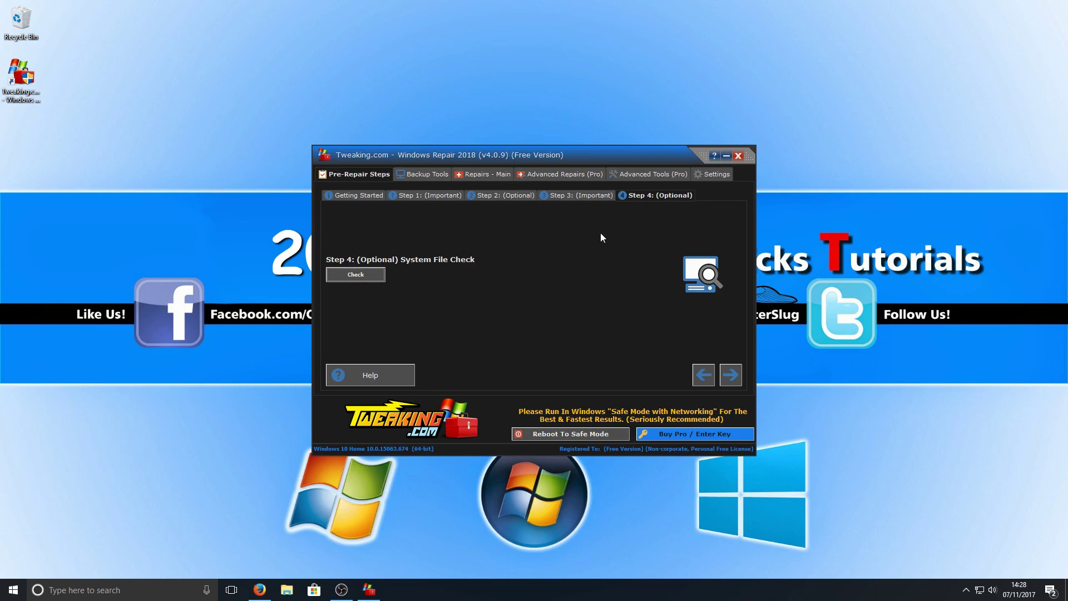
pyautogui.click(415, 176)
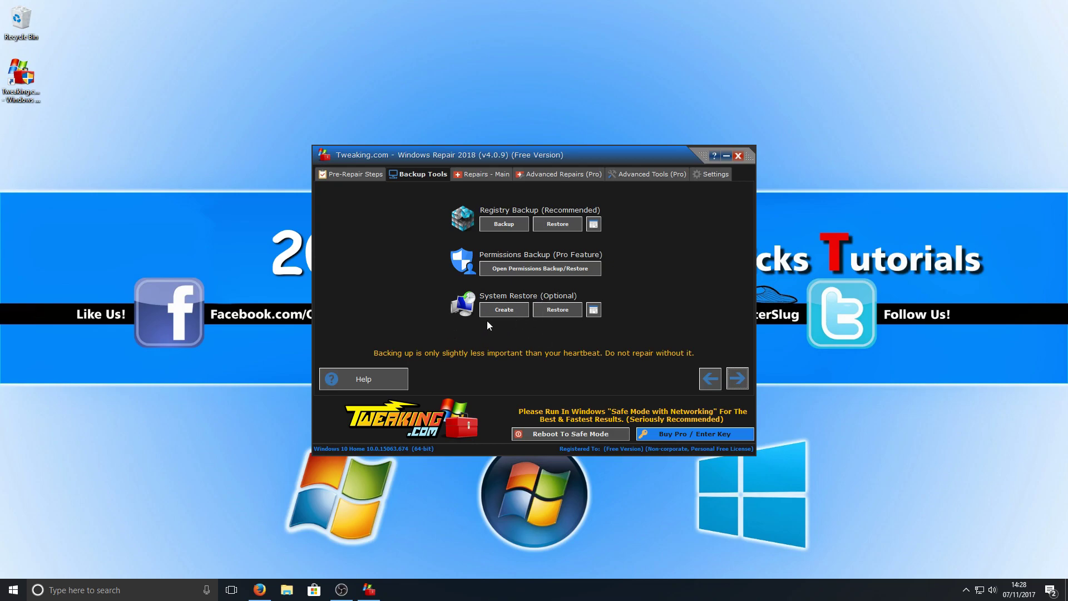
# Step: Open the Repairs window from Repairs - Main to show all 45 repairs with 43 selected
pyautogui.click(489, 175)
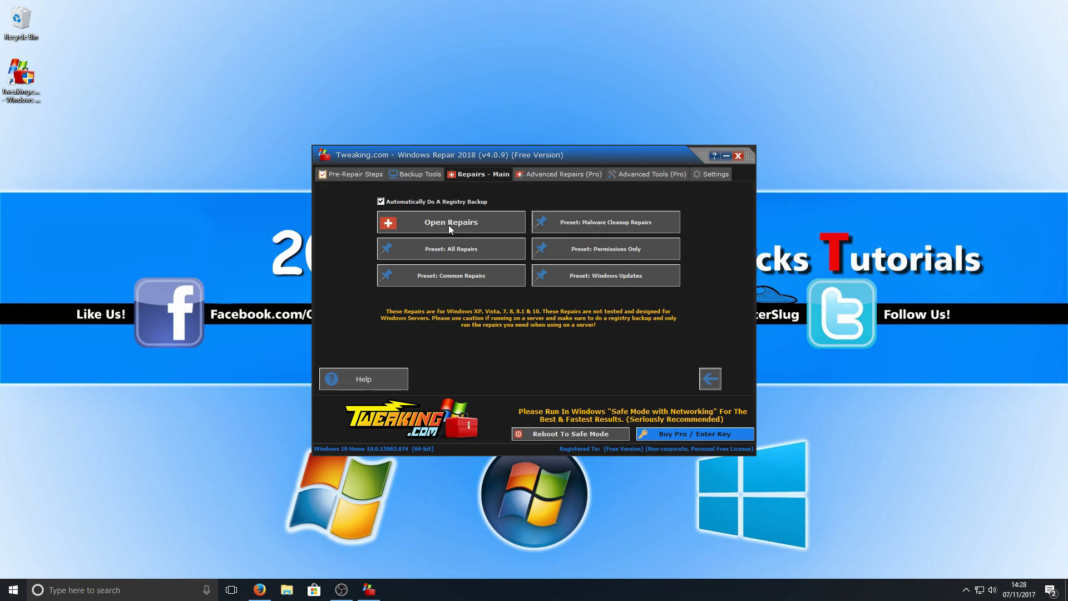
pyautogui.click(468, 227)
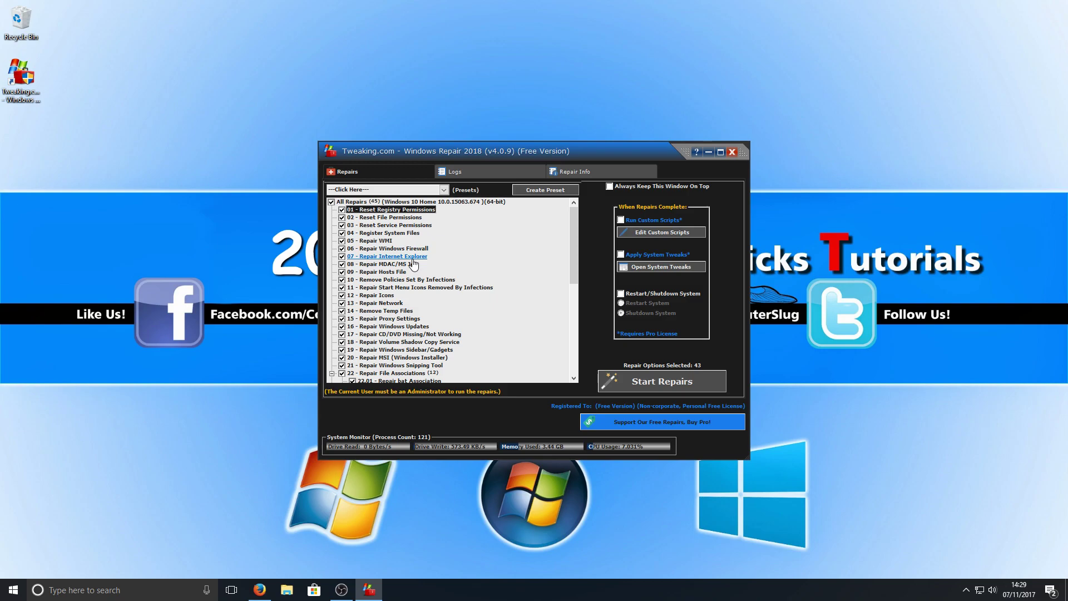
# Step: Uncheck all repairs, tick only 17 - Repair CD/DVD Missing/Not Working, and start the repair
pyautogui.scroll(-3, 575, 242)
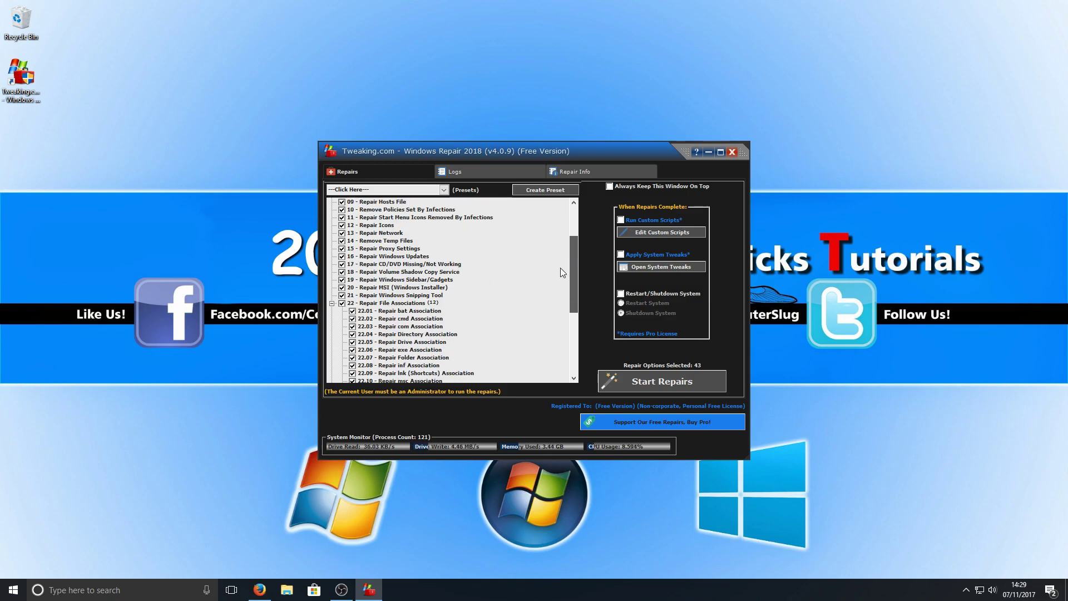
pyautogui.scroll(-1, 560, 273)
pyautogui.scroll(-5, 559, 279)
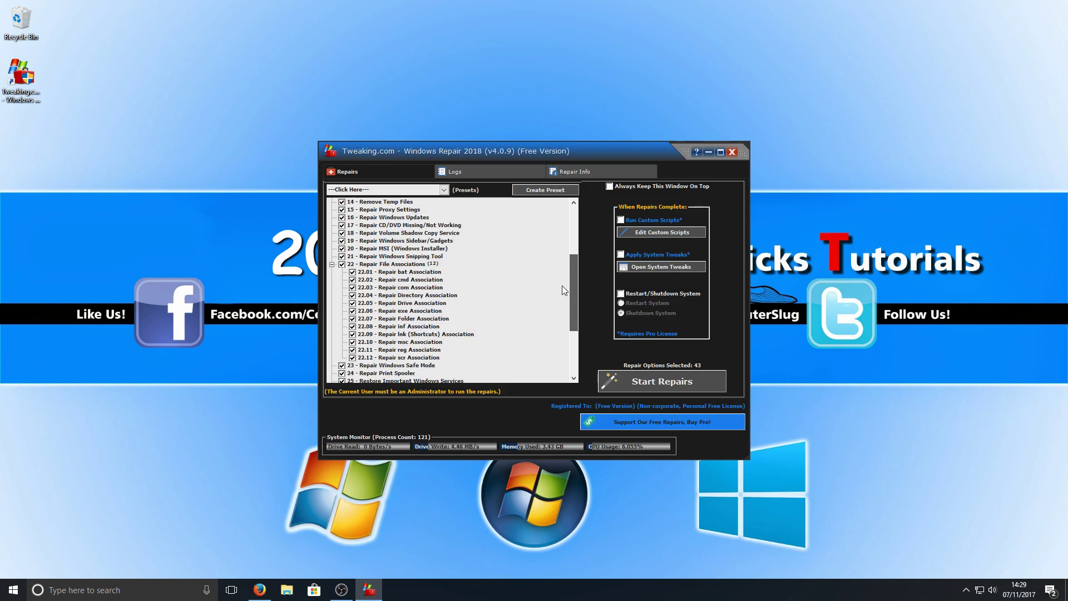
pyautogui.scroll(-1, 565, 334)
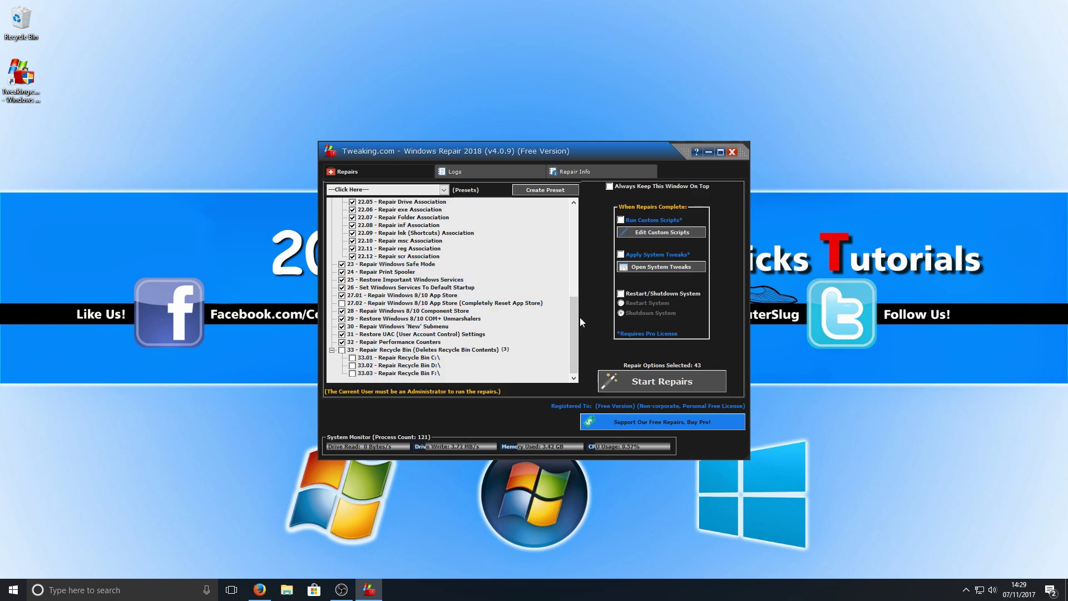
pyautogui.moveTo(572, 327); pyautogui.dragTo(579, 236)
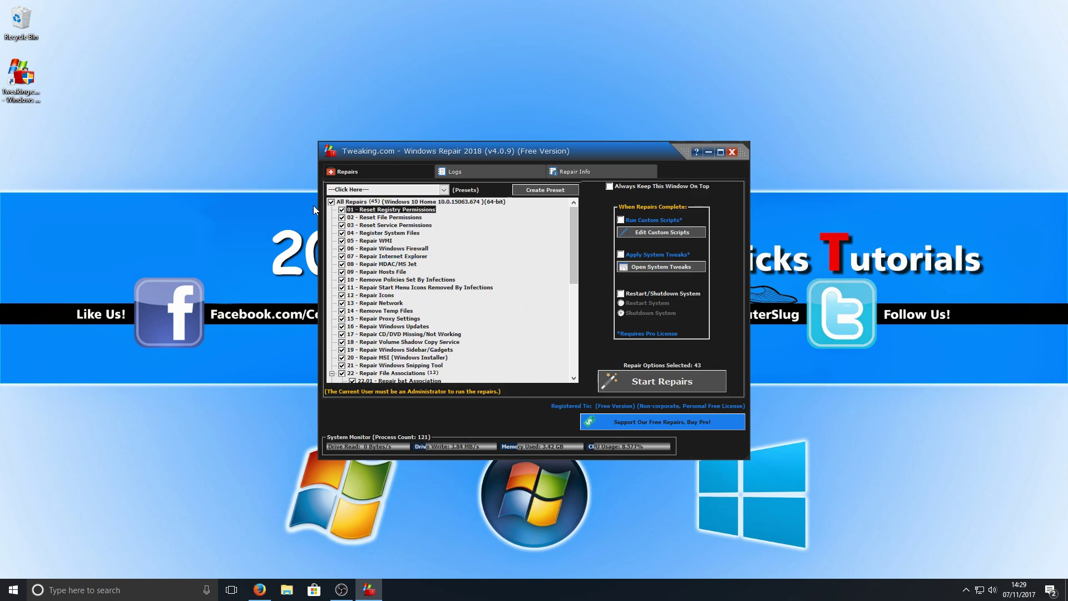
pyautogui.click(331, 203)
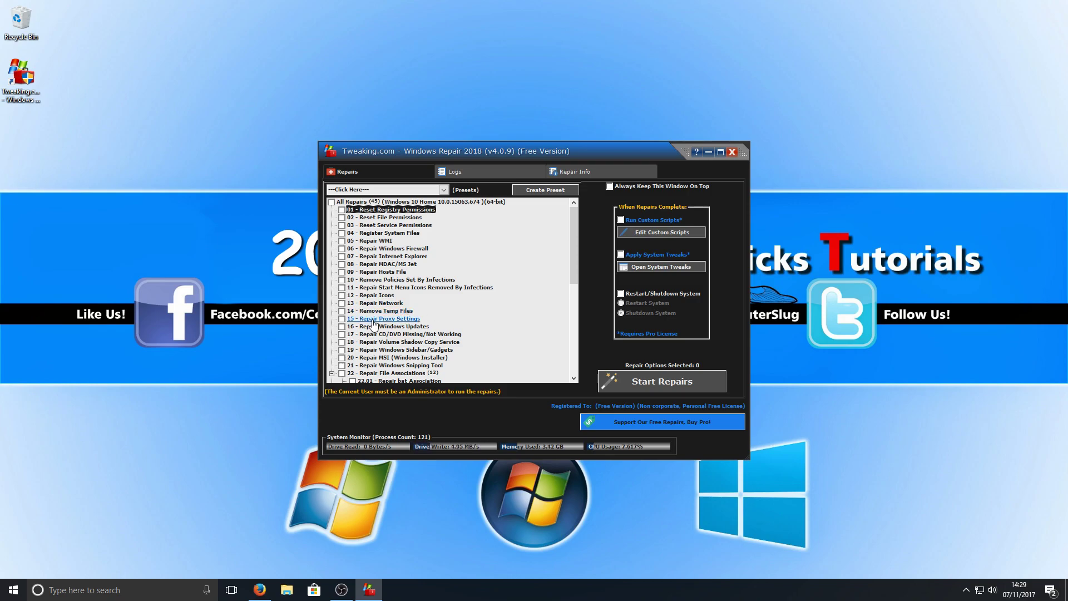
pyautogui.click(365, 334)
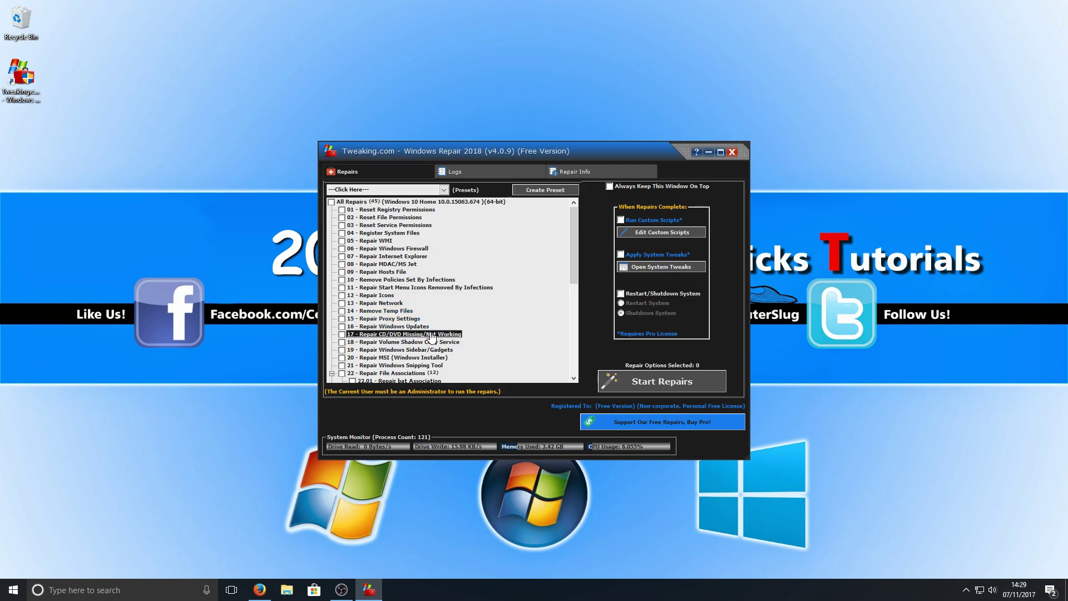
pyautogui.click(342, 335)
pyautogui.click(663, 382)
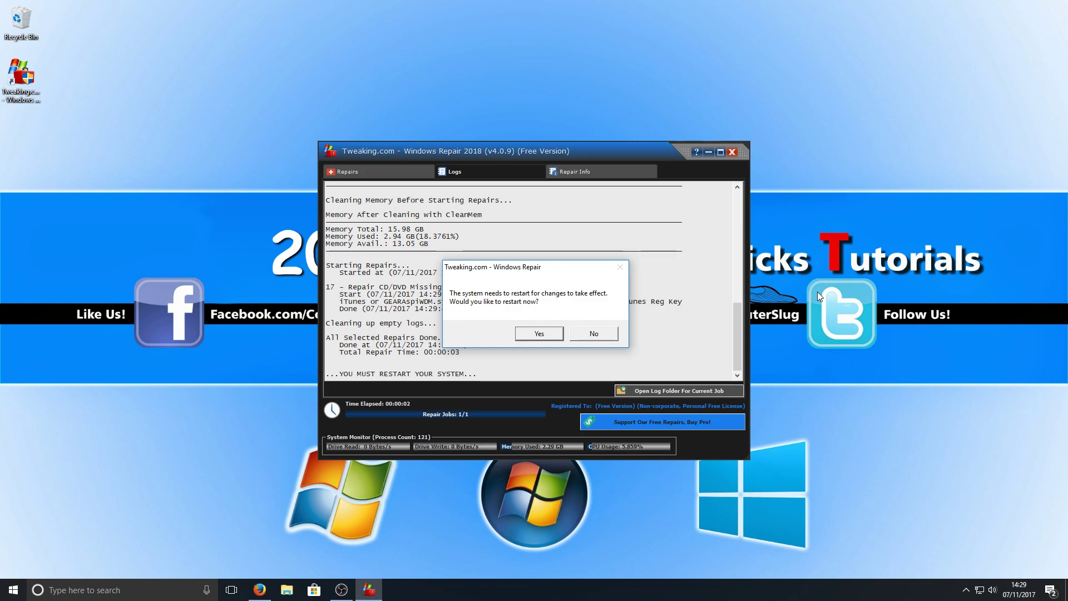
# Step: Answer No to the restart prompt, then close the Repairs window and the Thank You dialog
pyautogui.click(606, 336)
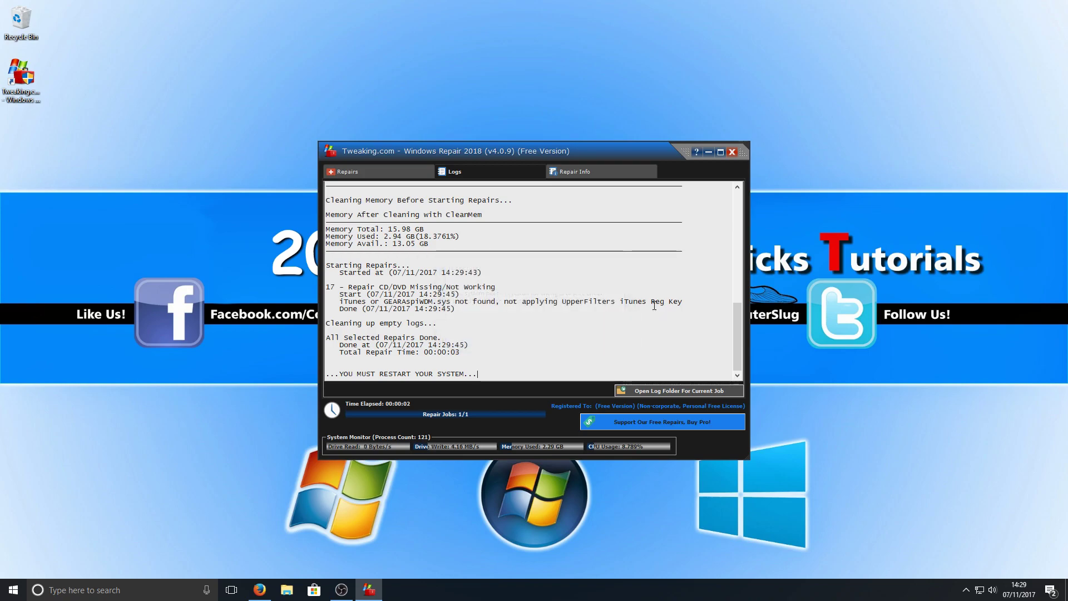
pyautogui.click(732, 152)
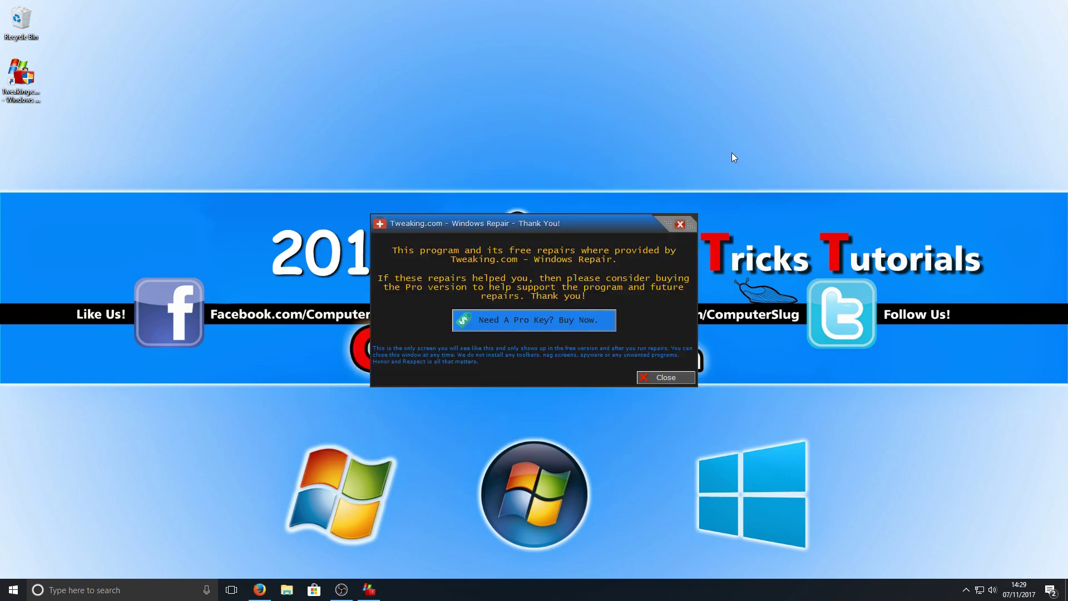
pyautogui.click(666, 377)
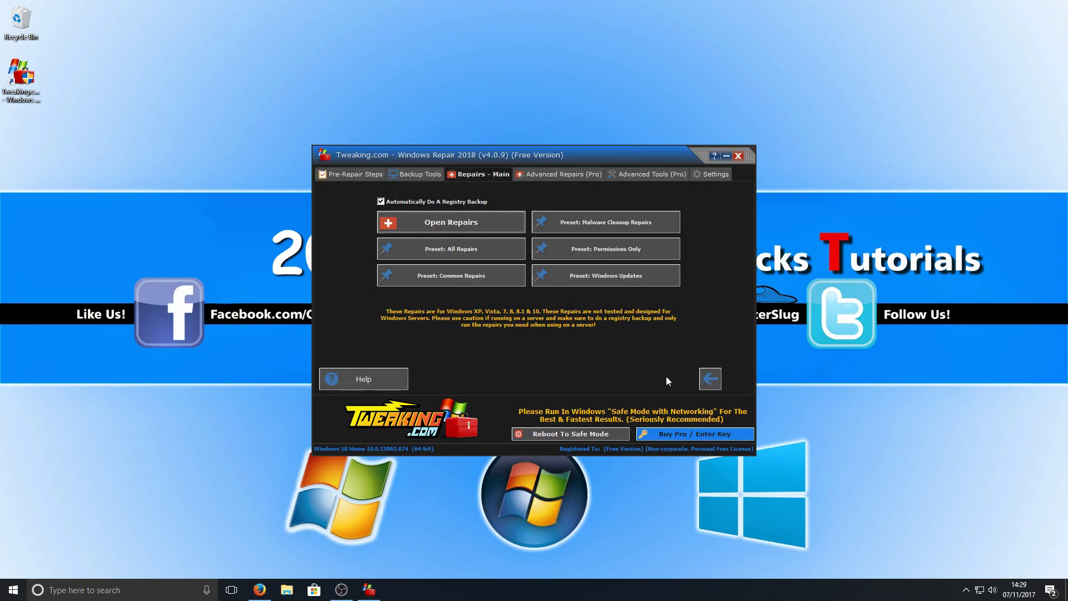
pyautogui.click(554, 174)
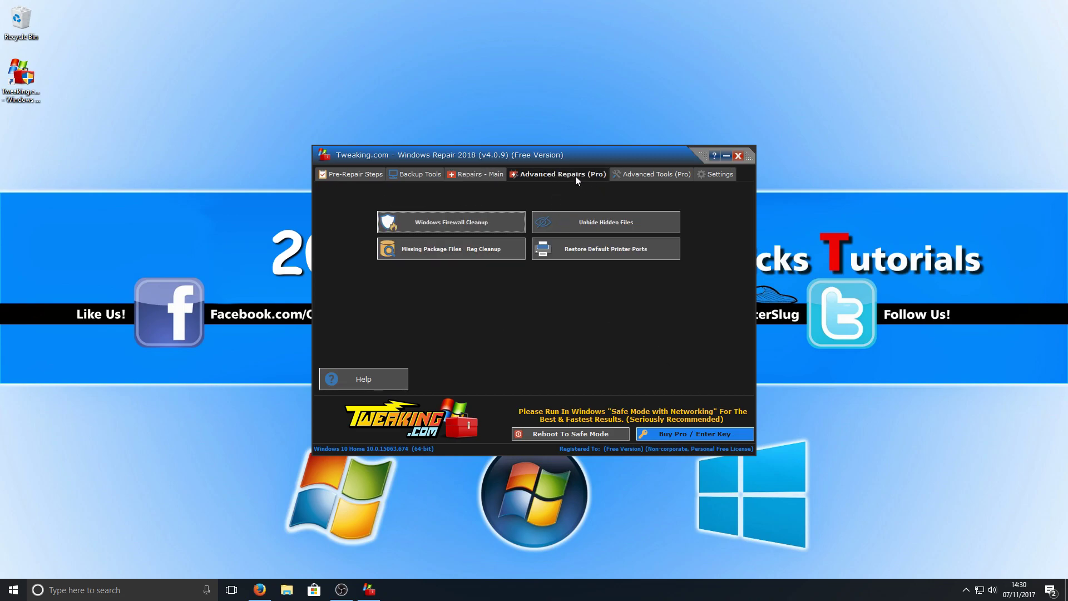
pyautogui.click(670, 178)
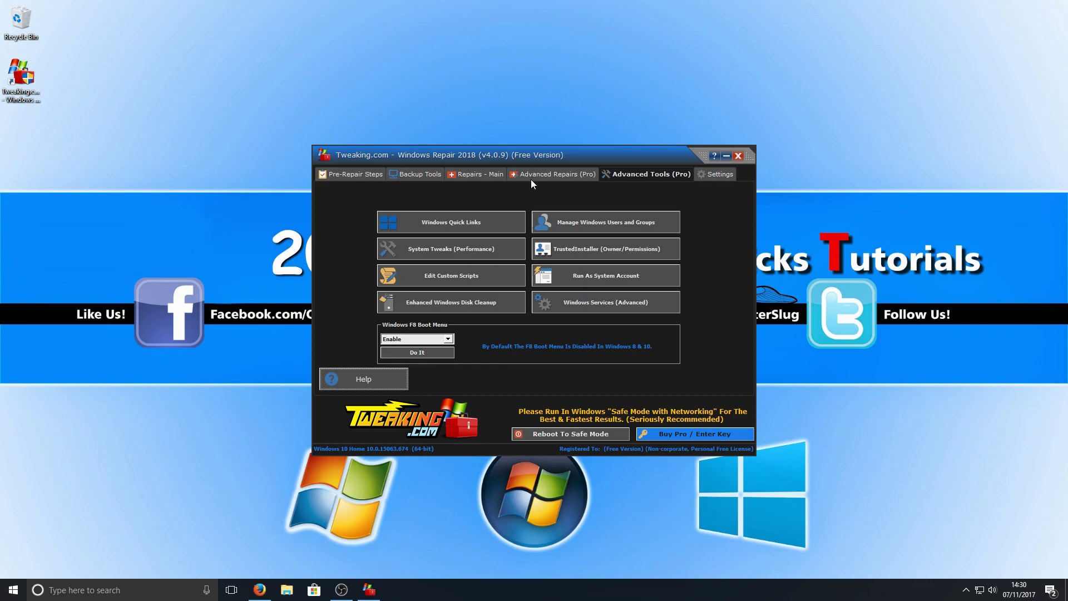
pyautogui.click(484, 175)
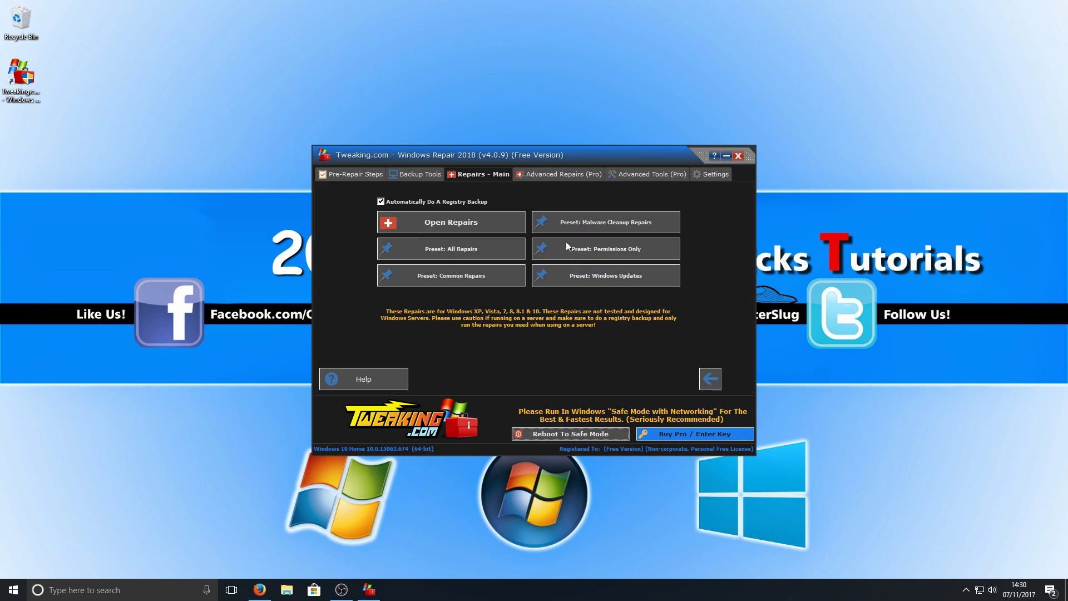